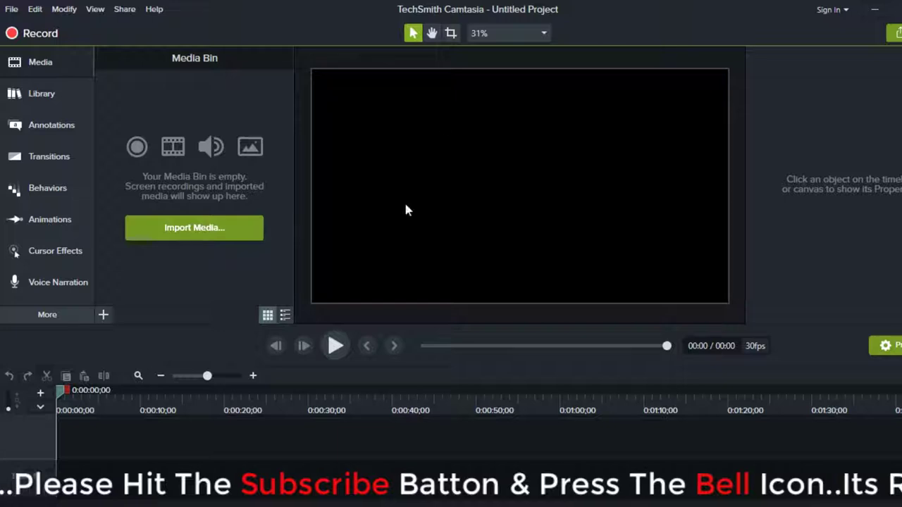
# Import Dadu Green Screen.mp4 and the 2019-06-12 recording from the video folder into the Media Bin.
pyautogui.click(212, 228)
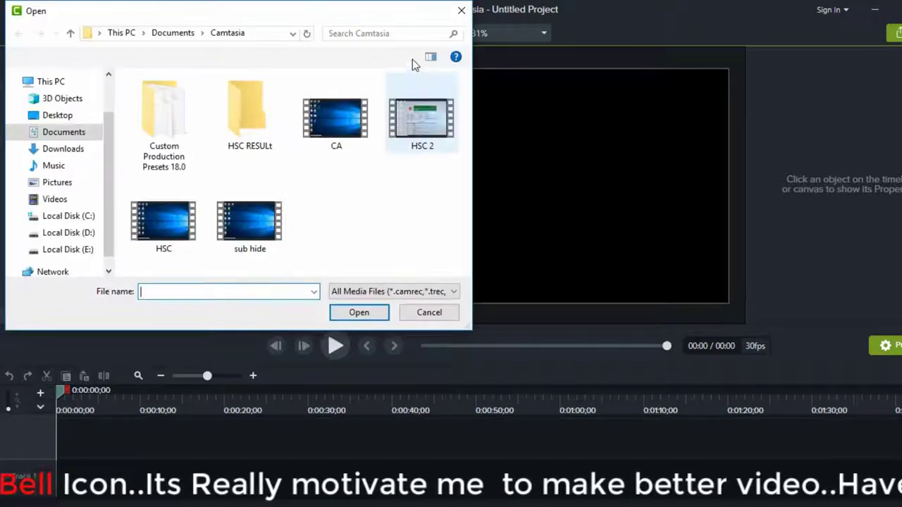
pyautogui.moveTo(430, 17); pyautogui.dragTo(583, 6)
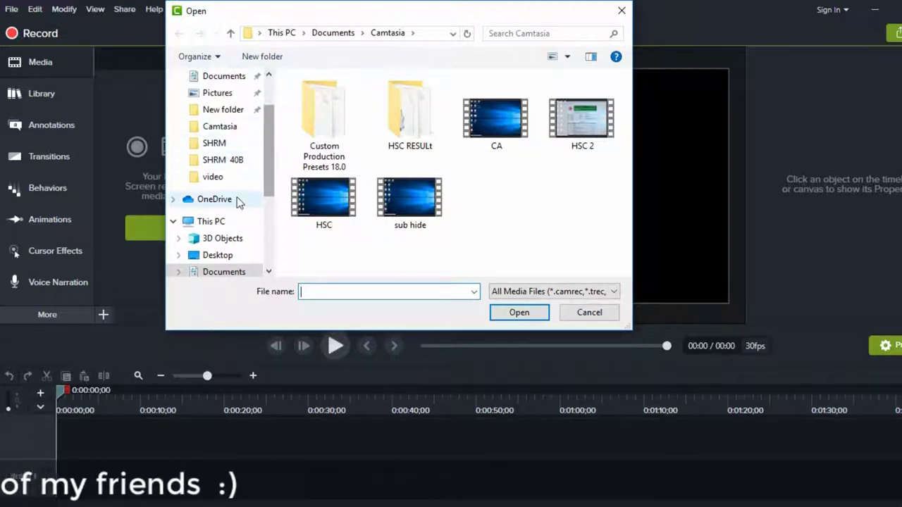
pyautogui.click(224, 185)
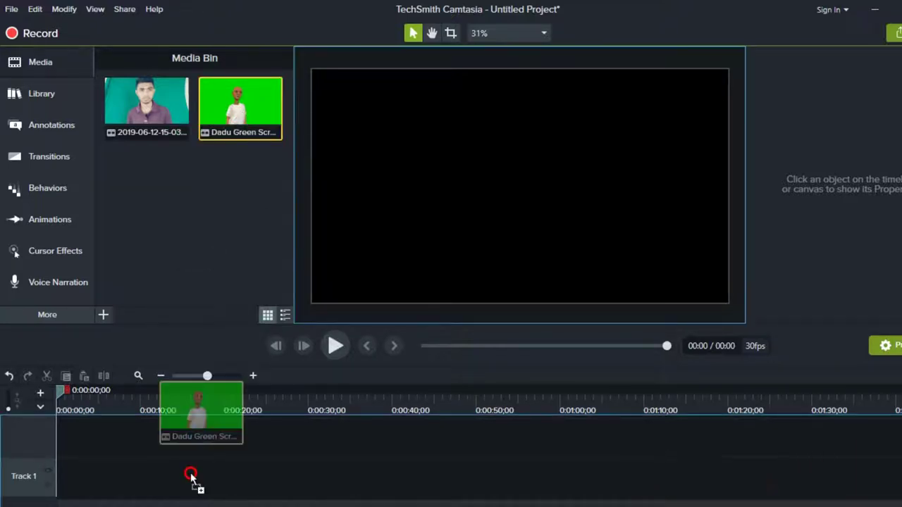
# Drop the Dadu Green Screen clip onto Track 2 at 0:00.
pyautogui.moveTo(245, 107)
pyautogui.mouseDown()
pyautogui.moveTo(137, 470)
pyautogui.moveTo(40, 452)
pyautogui.mouseUp()
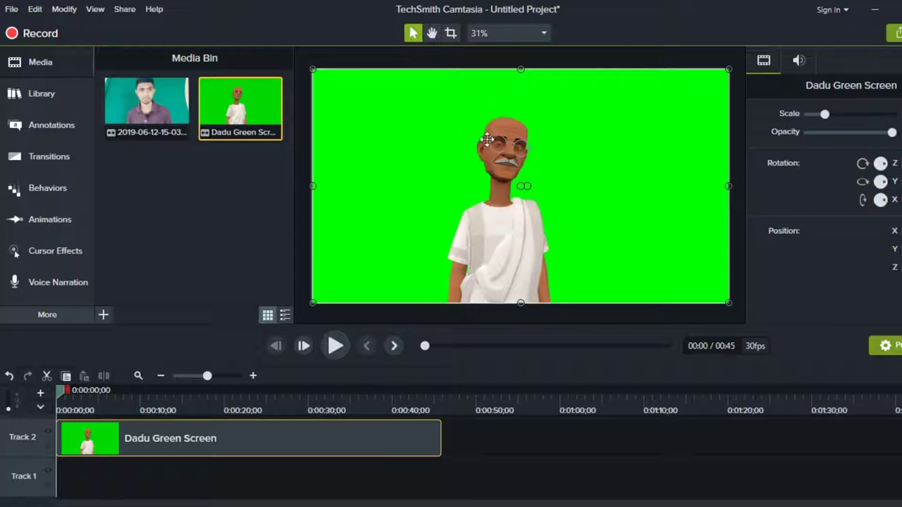
# Place the 2019-06-12 recording on Track 2 near 0:50 and enlarge it to fill the canvas.
pyautogui.click(174, 126)
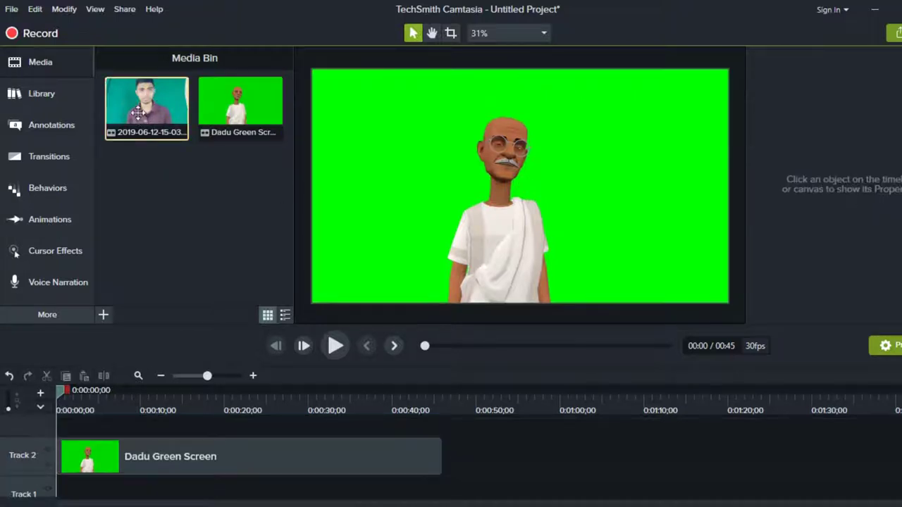
pyautogui.moveTo(144, 109)
pyautogui.mouseDown()
pyautogui.moveTo(193, 187)
pyautogui.moveTo(499, 461)
pyautogui.moveTo(467, 458)
pyautogui.mouseUp()
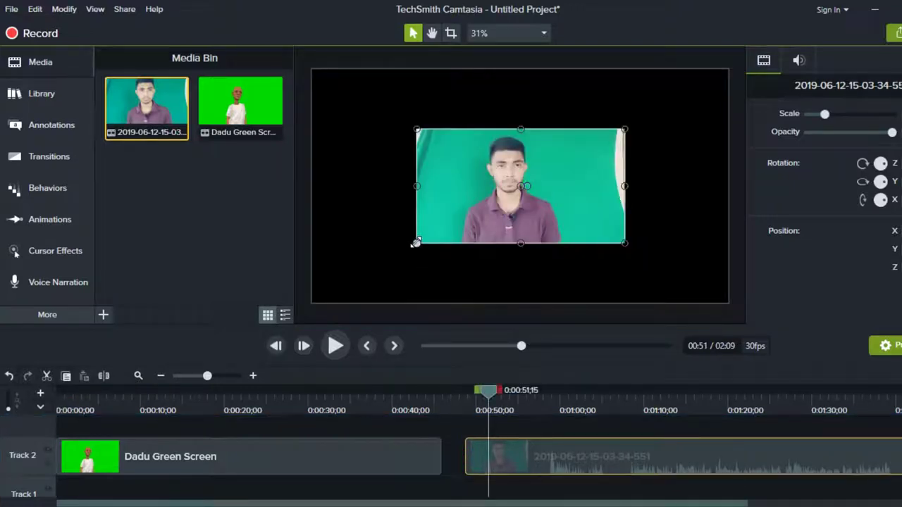
pyautogui.moveTo(416, 243); pyautogui.dragTo(309, 303)
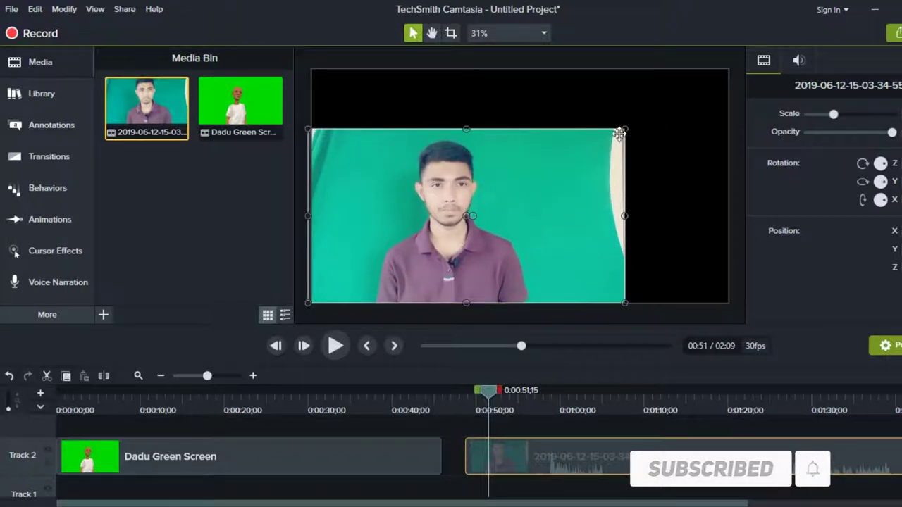
pyautogui.moveTo(624, 129); pyautogui.dragTo(733, 68)
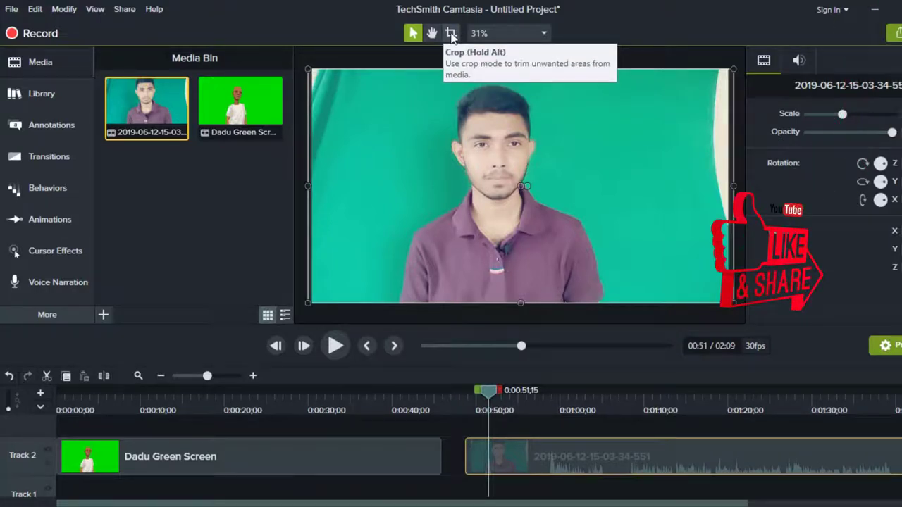
# Crop the pale strips off the left and right edges of the man's video.
pyautogui.click(451, 35)
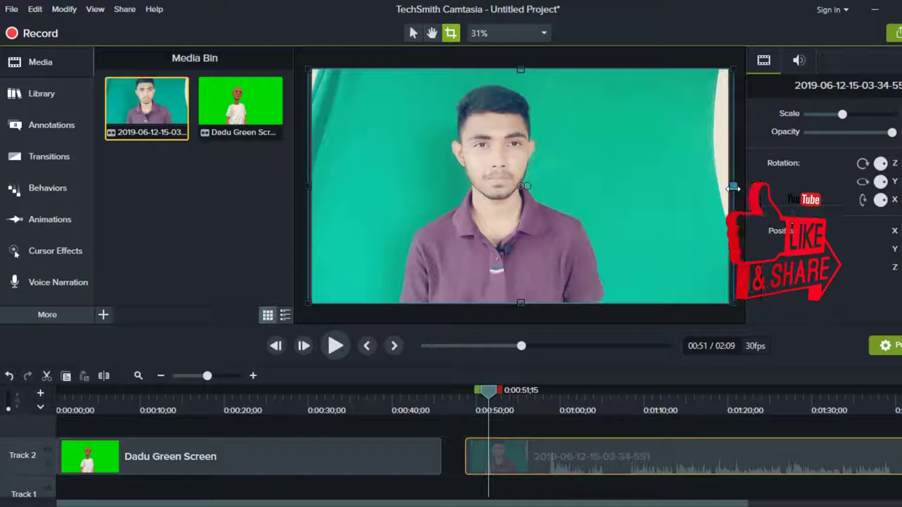
pyautogui.moveTo(729, 186); pyautogui.dragTo(703, 186)
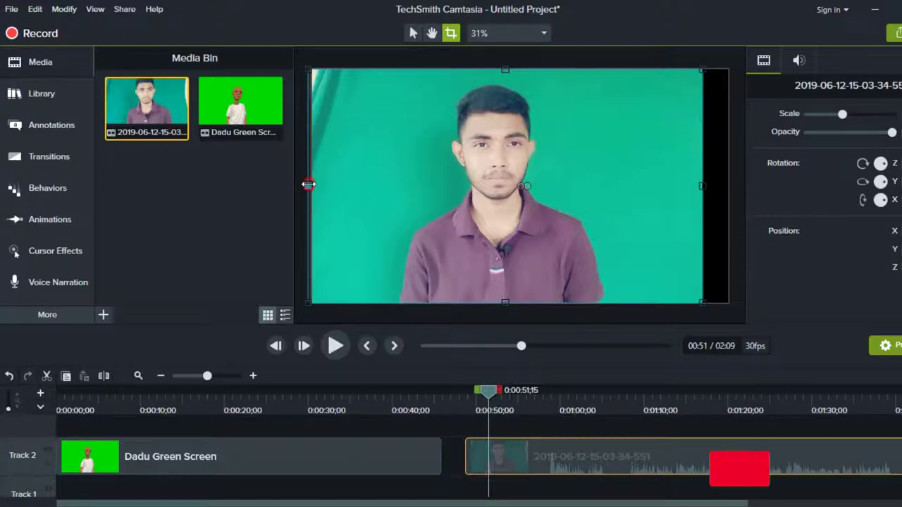
pyautogui.moveTo(308, 184); pyautogui.dragTo(352, 185)
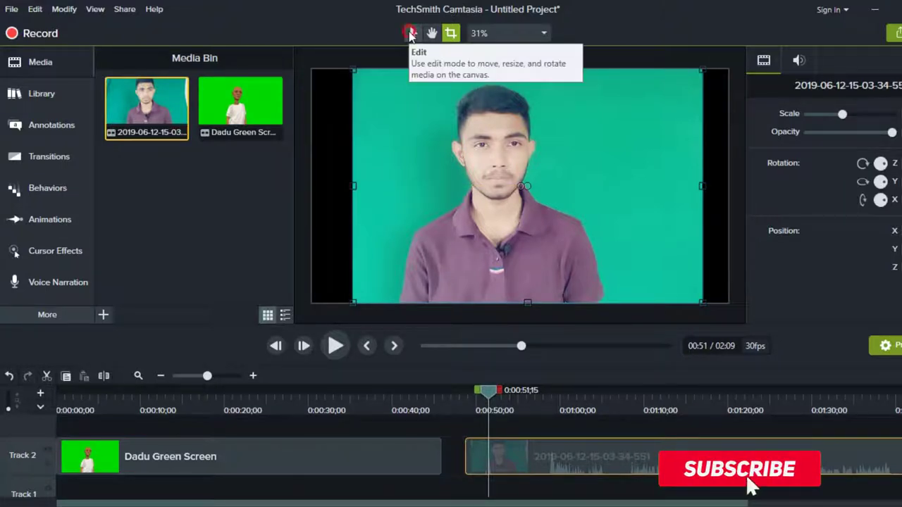
# Stretch the cropped video's left and right sides out to the full canvas width.
pyautogui.click(412, 33)
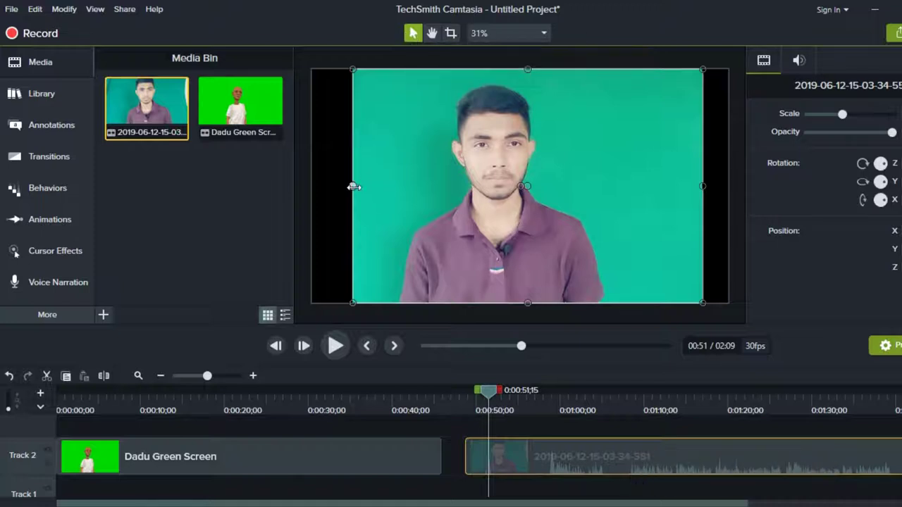
pyautogui.moveTo(354, 187); pyautogui.dragTo(313, 186)
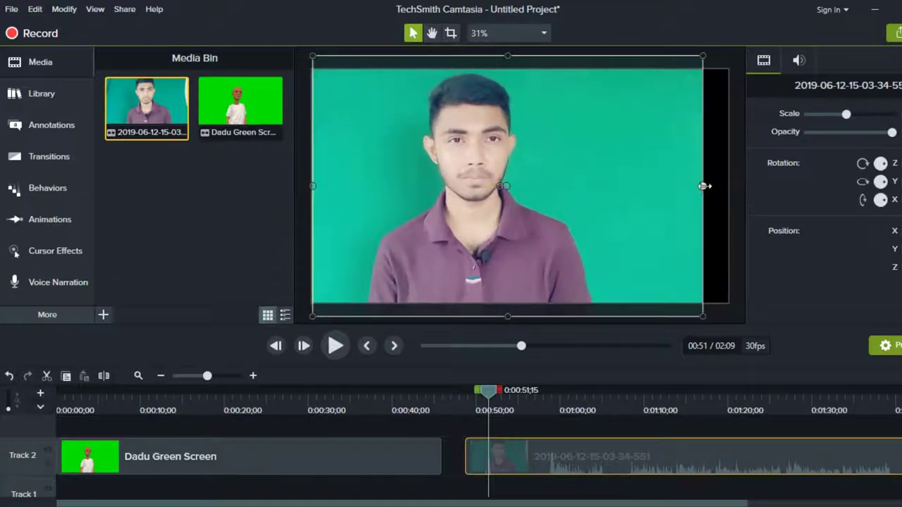
pyautogui.moveTo(704, 186); pyautogui.dragTo(729, 186)
pyautogui.scroll(-1, 505, 245)
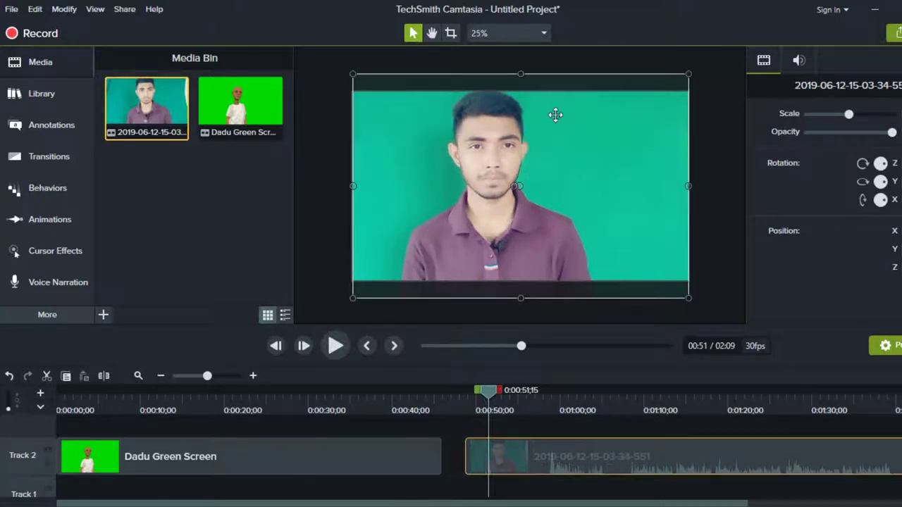
# Apply the Remove a Color visual effect to the 2019-06-12 recording from its context menu.
pyautogui.rightClick(601, 166)
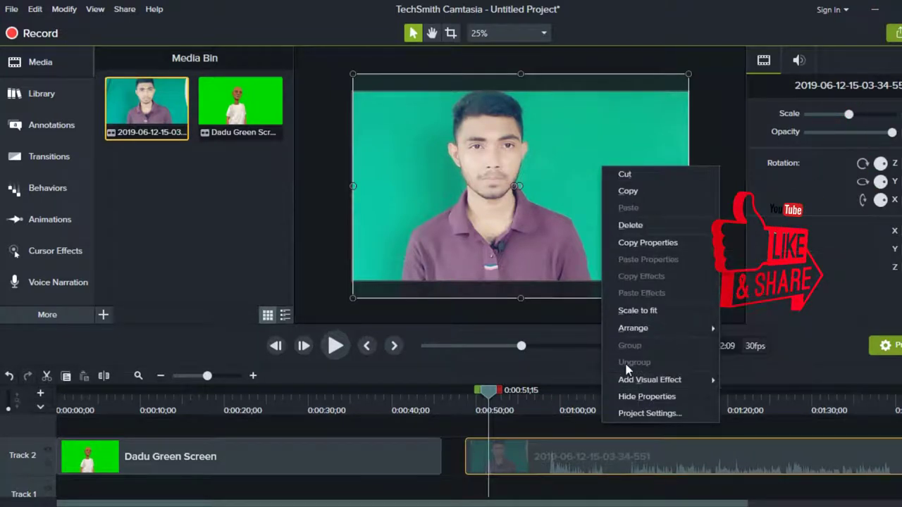
pyautogui.moveTo(685, 381)
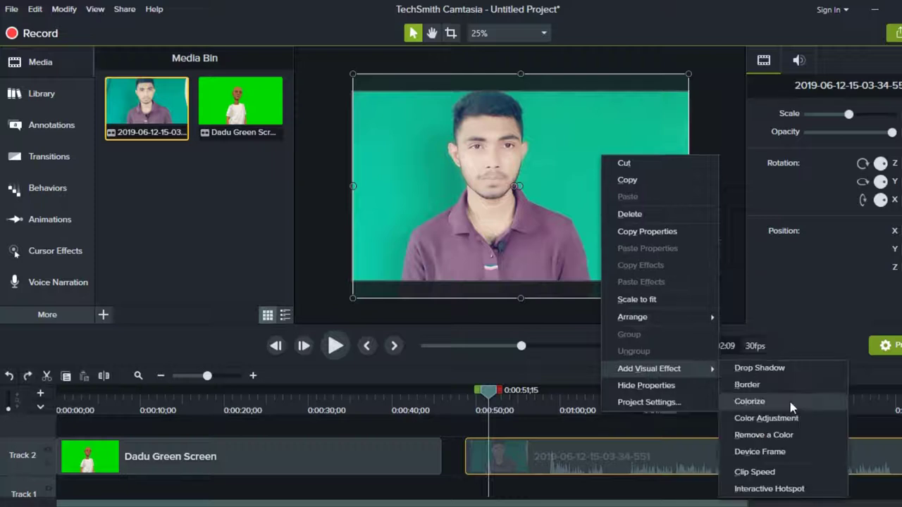
pyautogui.click(780, 439)
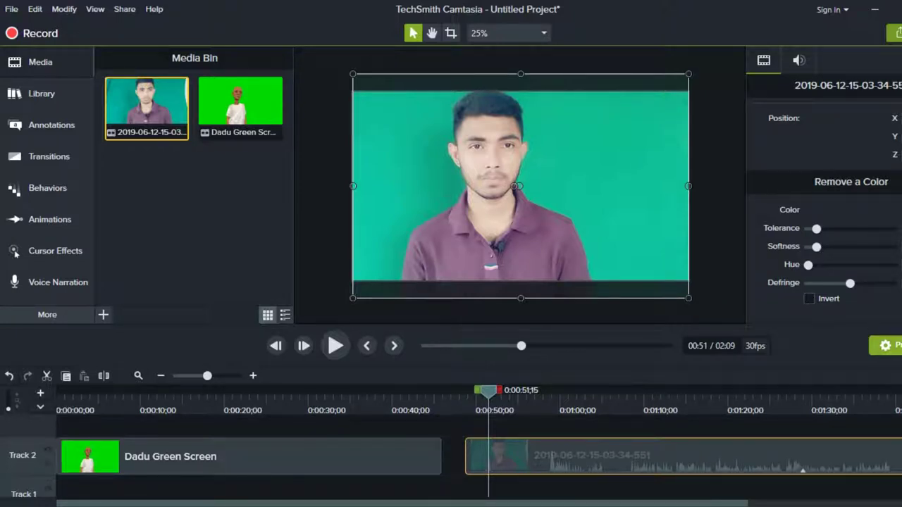
# Set Remove a Color to the sampled green backdrop and raise Tolerance slightly to clear the fringe.
pyautogui.click(885, 345)
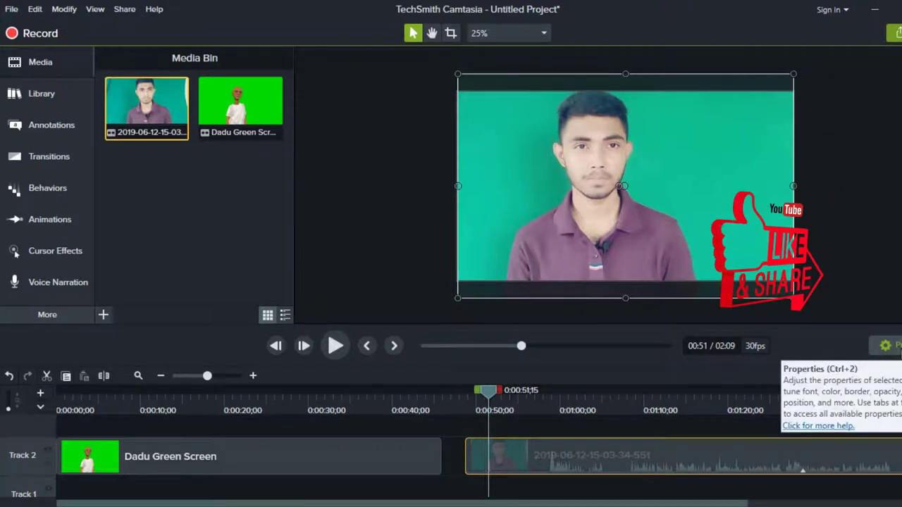
pyautogui.click(898, 346)
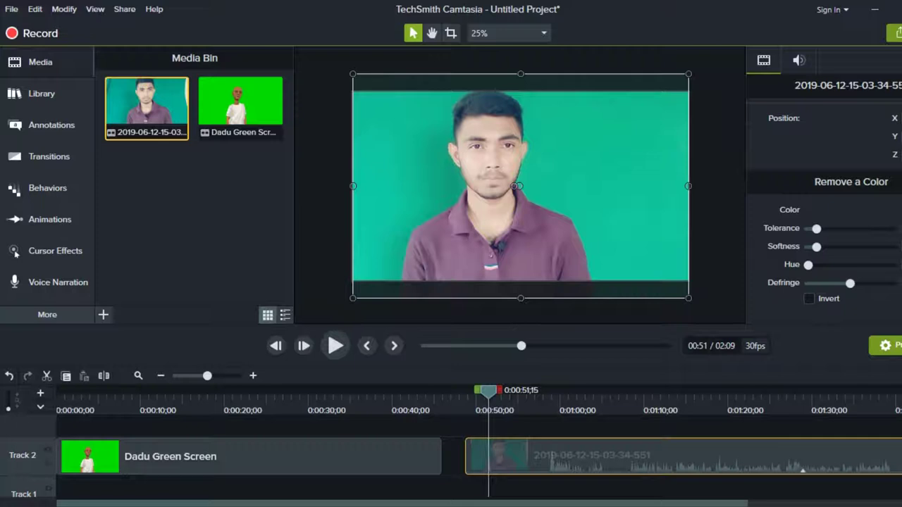
pyautogui.click(891, 209)
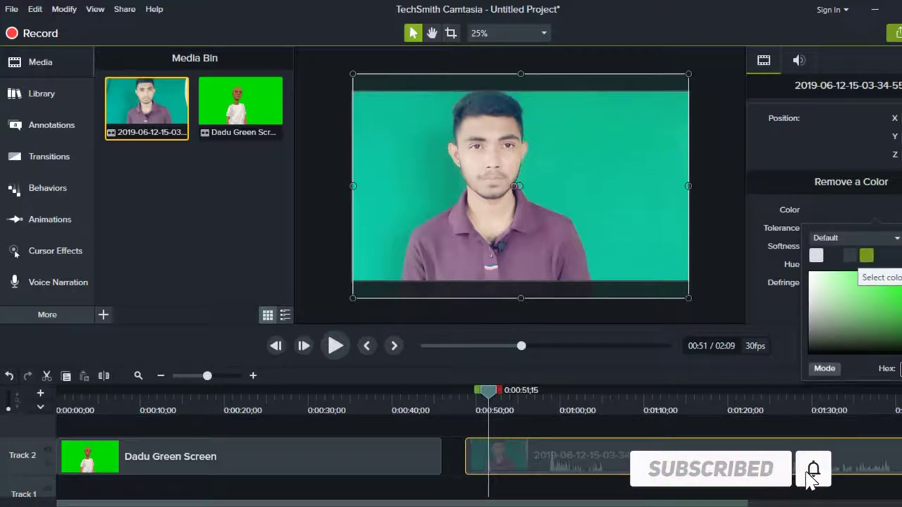
pyautogui.click(888, 255)
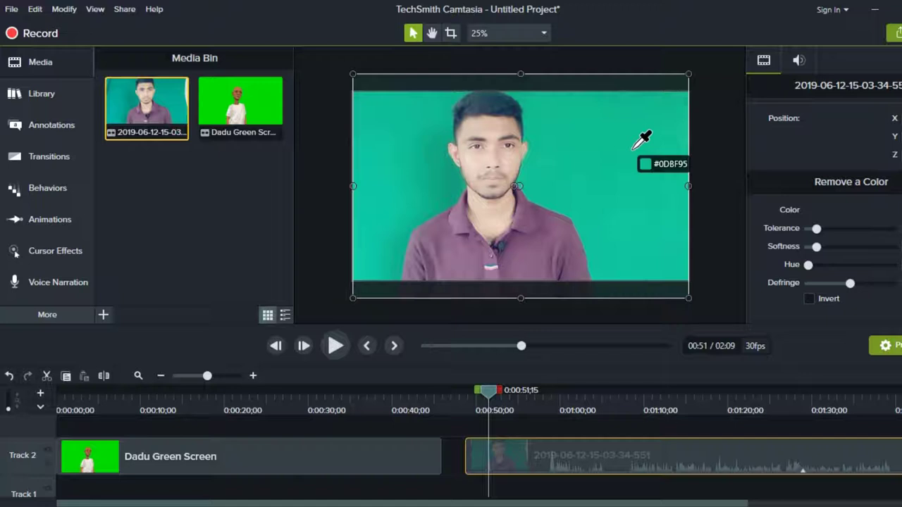
pyautogui.click(633, 149)
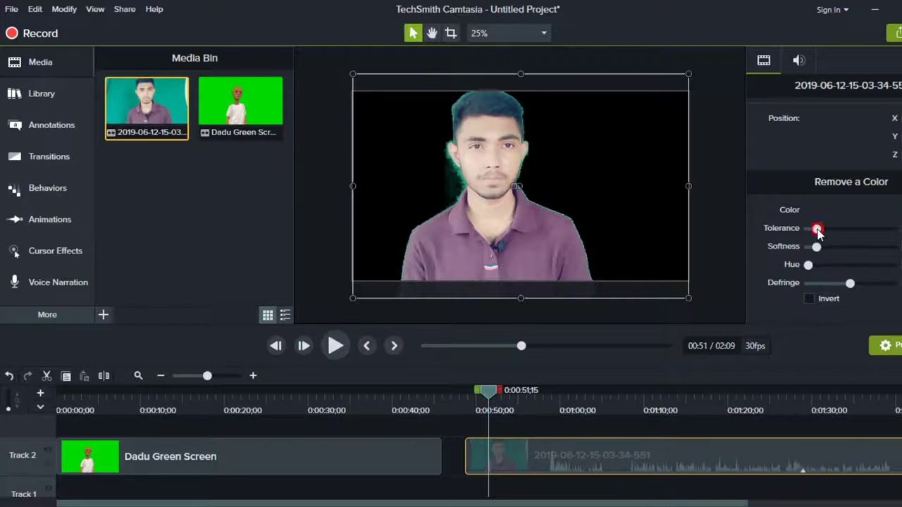
pyautogui.moveTo(817, 232); pyautogui.dragTo(833, 234)
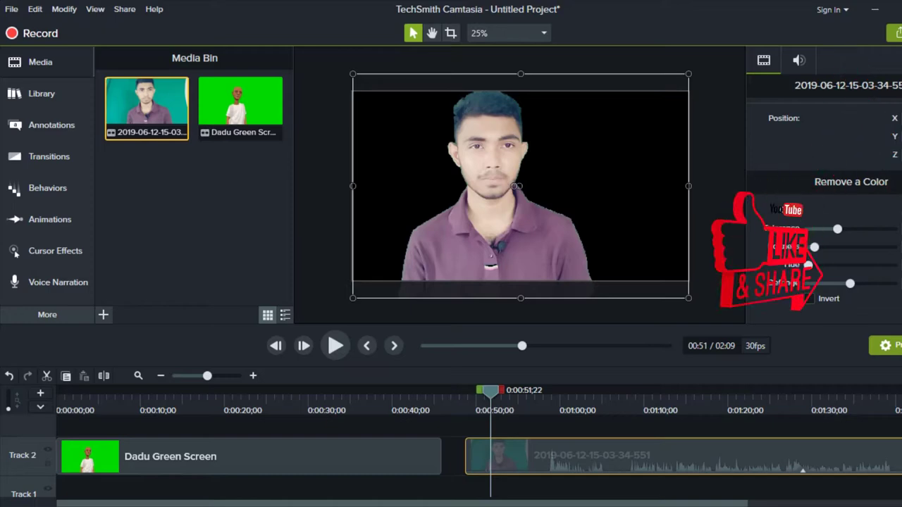
# Drag images (45).jpg from File Explorer onto Camtasia's Track 1 beneath the man's clip.
pyautogui.hotkey('alt', 'Tab')
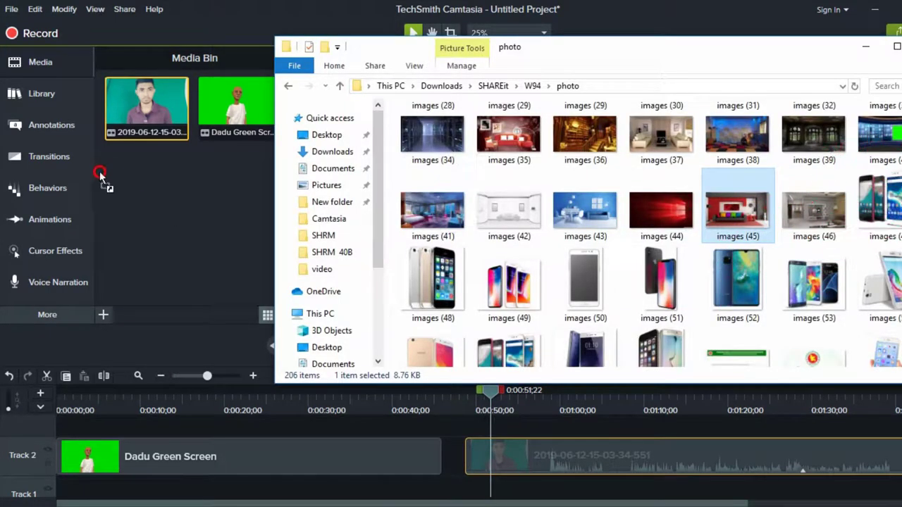
pyautogui.moveTo(119, 181)
pyautogui.mouseDown()
pyautogui.moveTo(491, 501)
pyautogui.moveTo(881, 488)
pyautogui.moveTo(722, 488)
pyautogui.mouseUp()
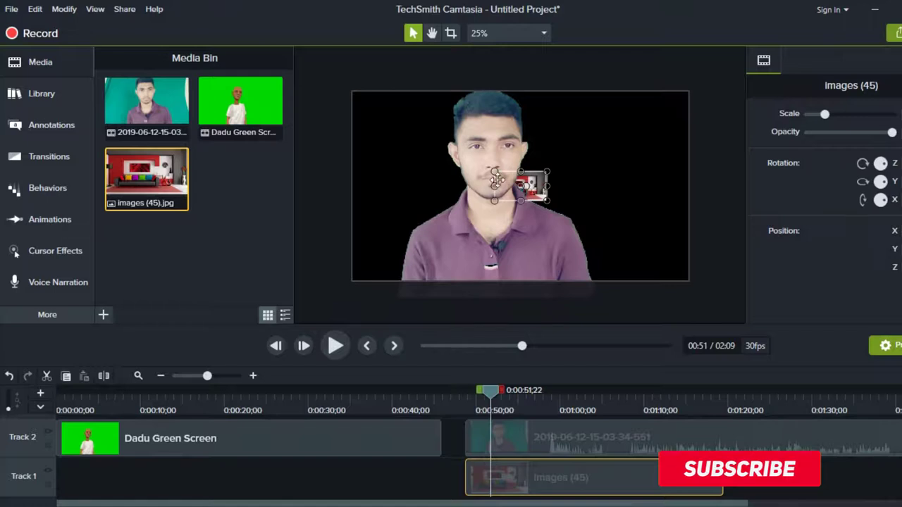
# Stretch the living-room photo to fill the canvas, then resize and centre the man's clip over it.
pyautogui.moveTo(496, 201); pyautogui.dragTo(352, 268)
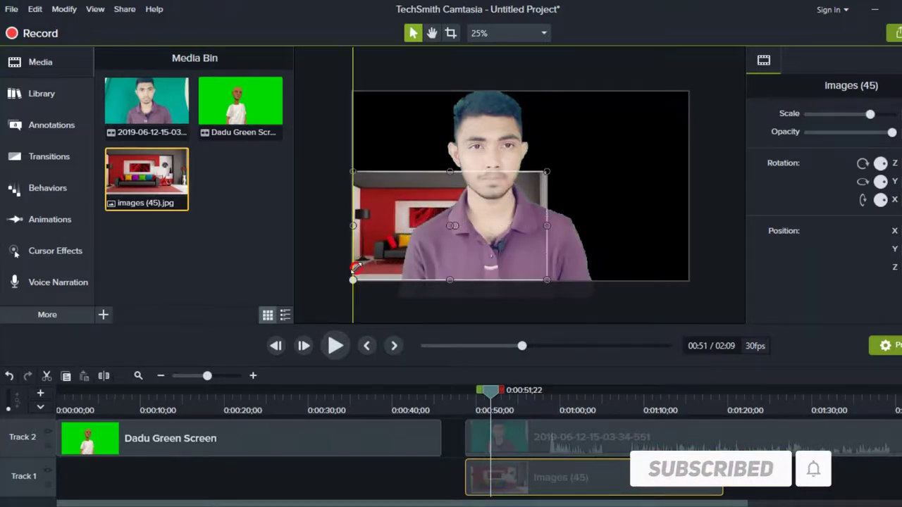
pyautogui.moveTo(546, 169); pyautogui.dragTo(688, 90)
pyautogui.click(677, 275)
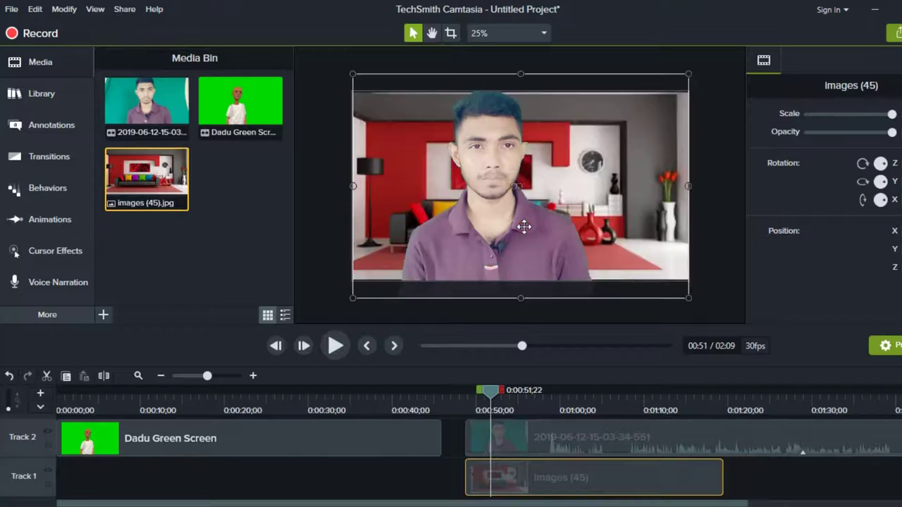
pyautogui.moveTo(688, 299); pyautogui.dragTo(580, 225)
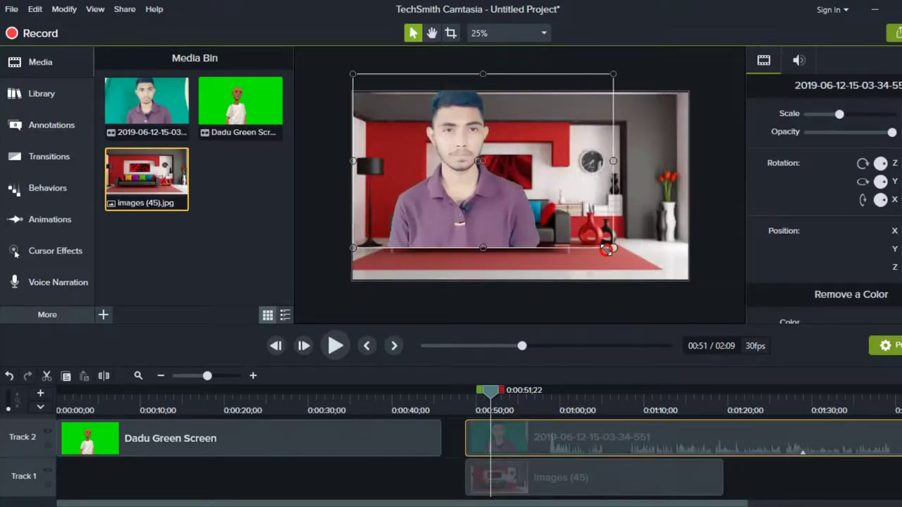
pyautogui.moveTo(580, 224); pyautogui.dragTo(612, 250)
pyautogui.moveTo(477, 206)
pyautogui.mouseDown()
pyautogui.moveTo(515, 224)
pyautogui.moveTo(527, 242)
pyautogui.mouseUp()
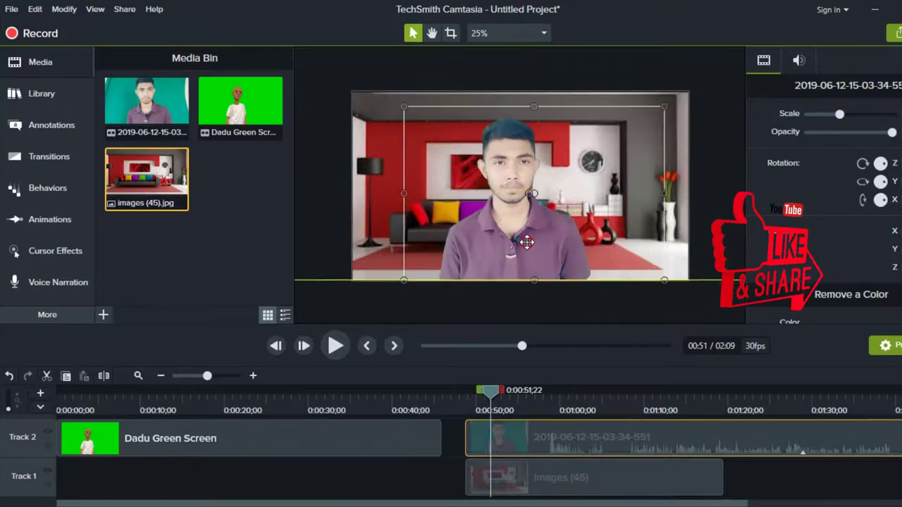
pyautogui.click(574, 189)
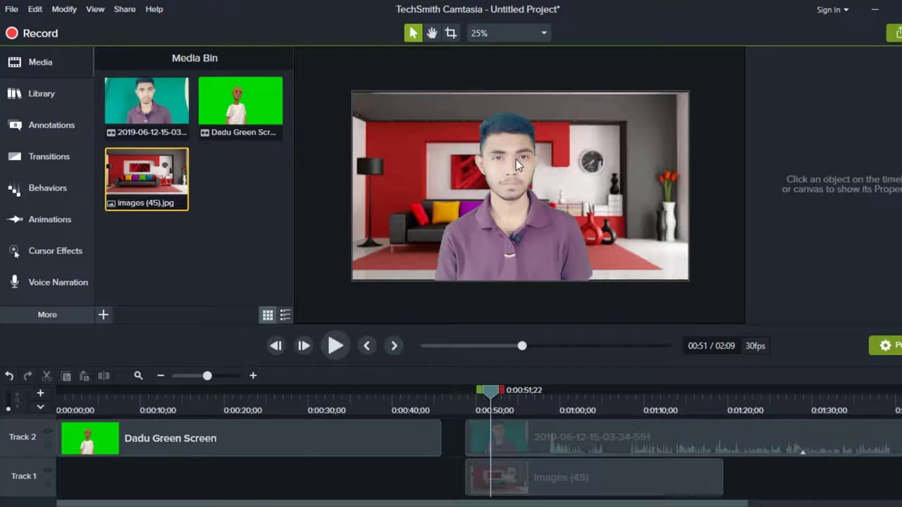
# Add a Color Adjustment effect to the man's clip, lowering Brightness and adjusting Contrast.
pyautogui.click(512, 250)
pyautogui.rightClick(517, 236)
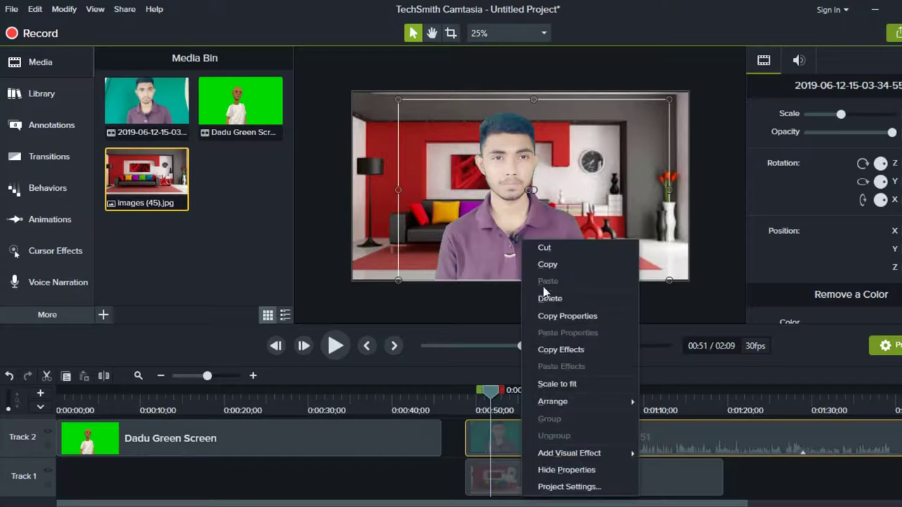
pyautogui.moveTo(624, 454)
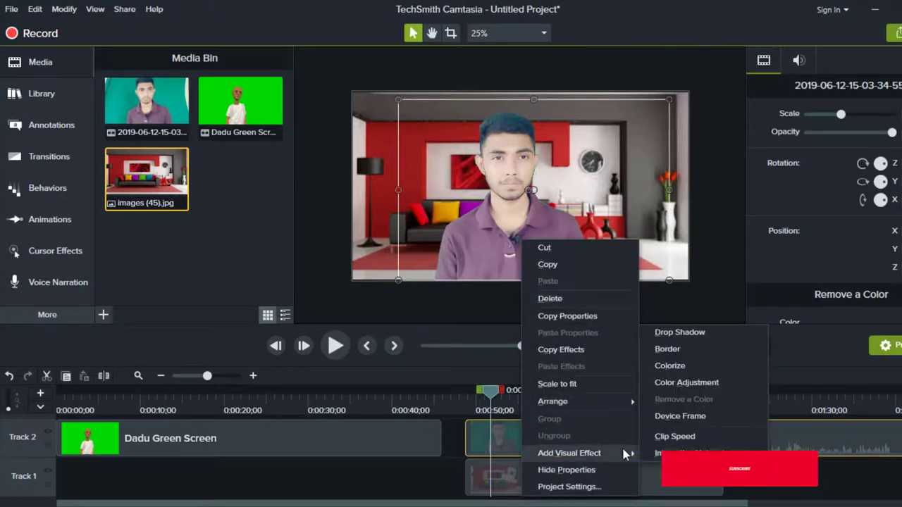
pyautogui.click(695, 383)
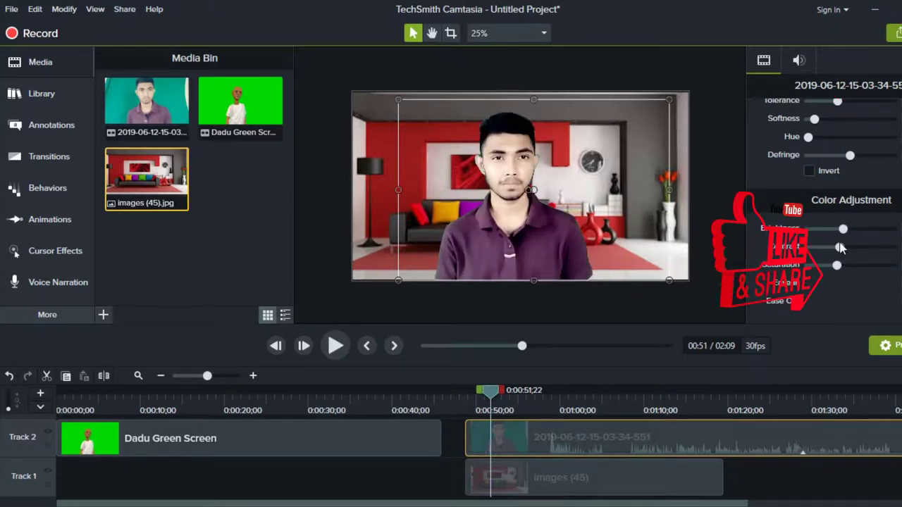
pyautogui.moveTo(843, 229); pyautogui.dragTo(847, 252)
pyautogui.click(838, 249)
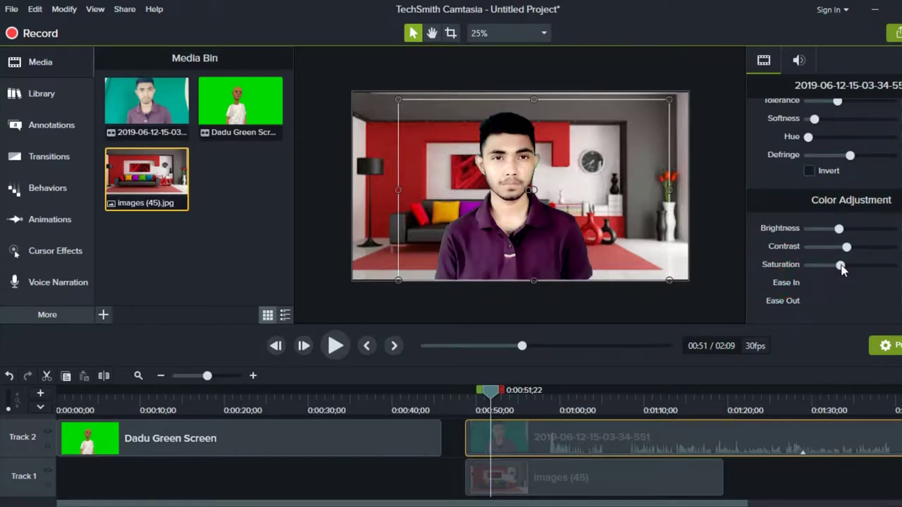
pyautogui.click(638, 307)
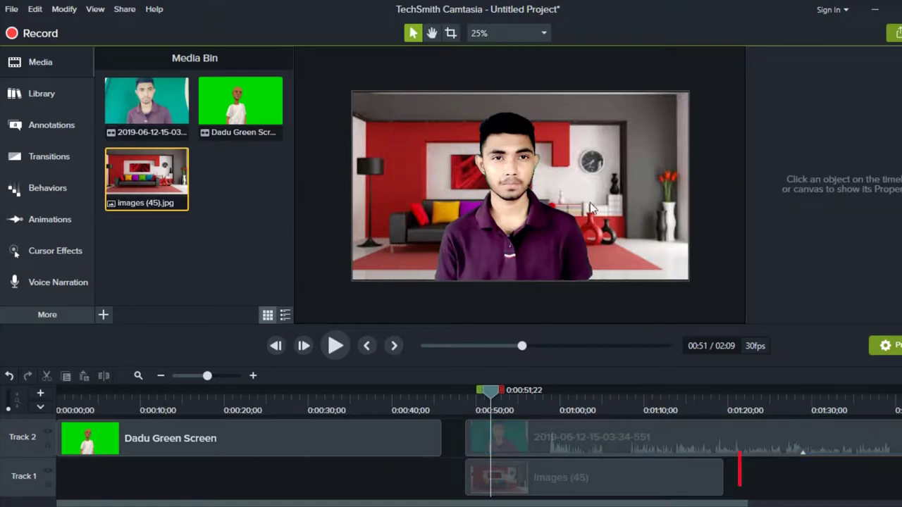